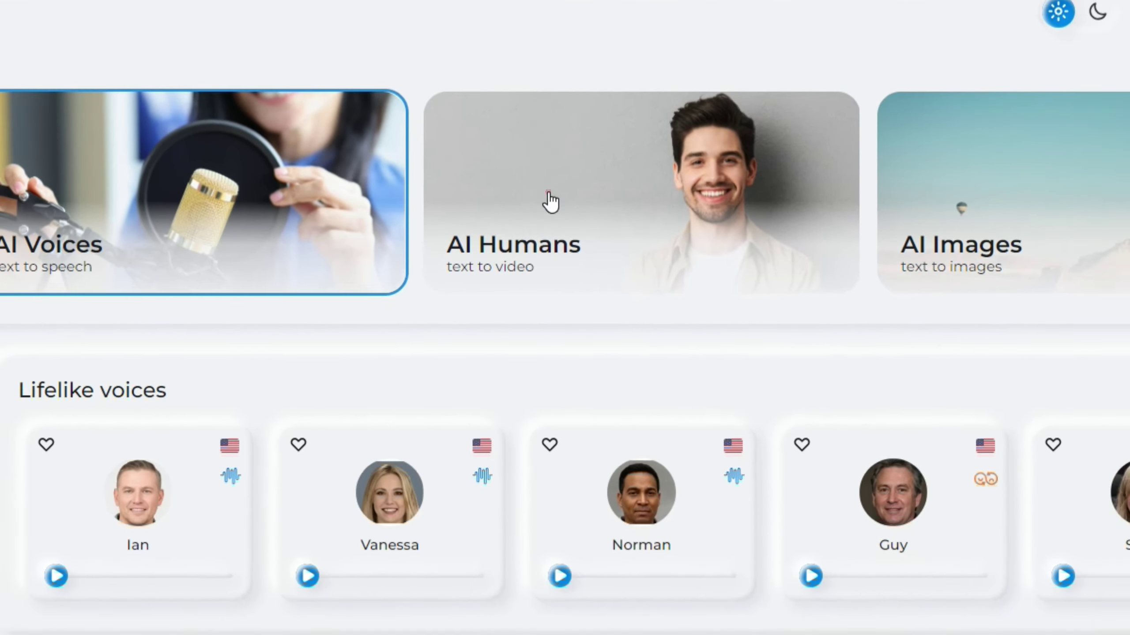
# Start a blank AI Humans project to open the avatar video editor
pyautogui.click(618, 249)
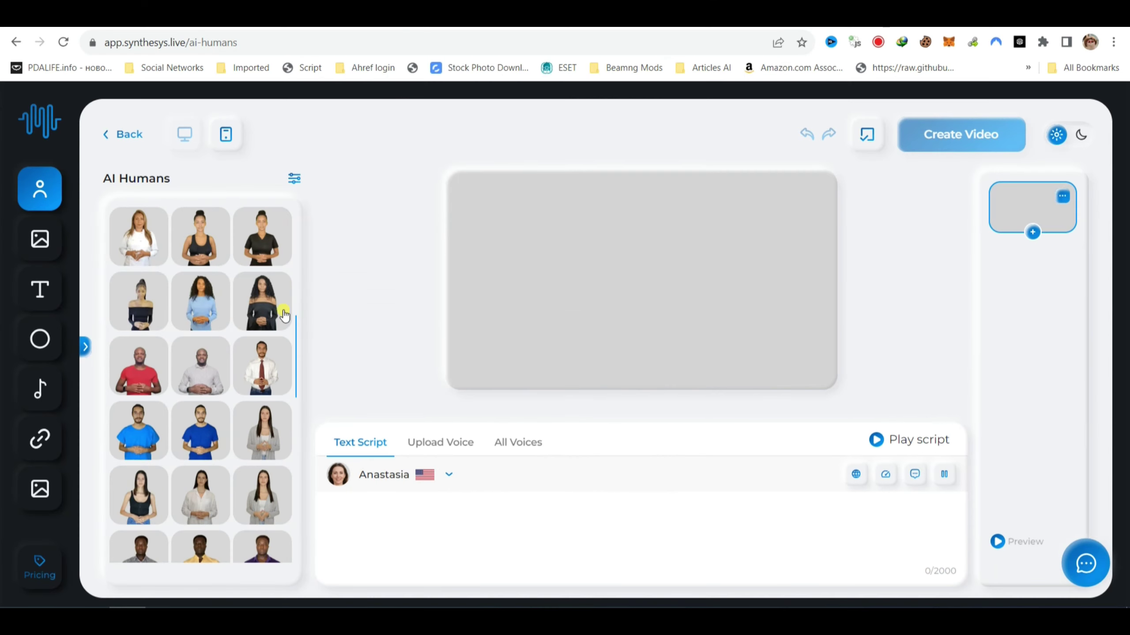
pyautogui.scroll(10, 285, 310)
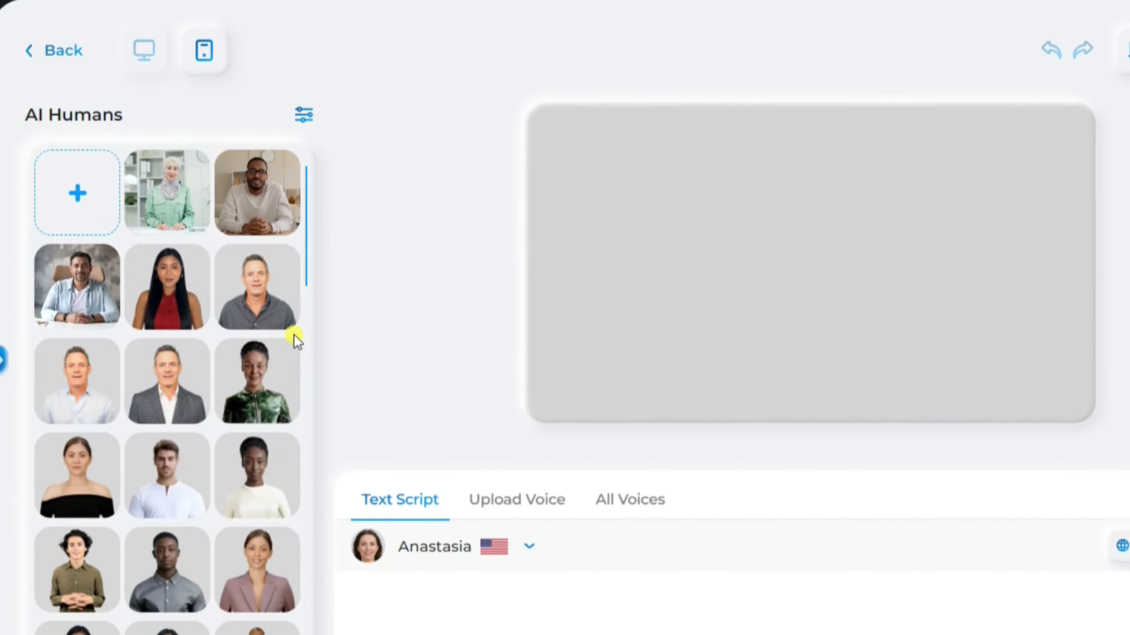
# Add the long-haired blue-shirt woman avatar, enlarge her to full canvas height and centre her
pyautogui.scroll(-1, 305, 237)
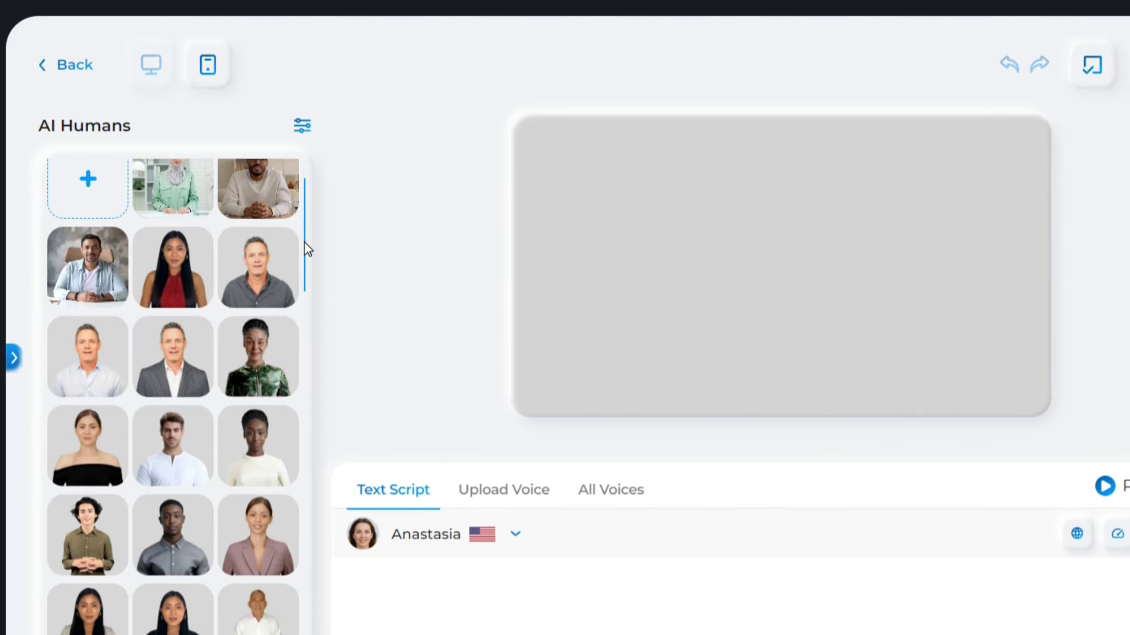
pyautogui.moveTo(305, 245); pyautogui.dragTo(282, 507)
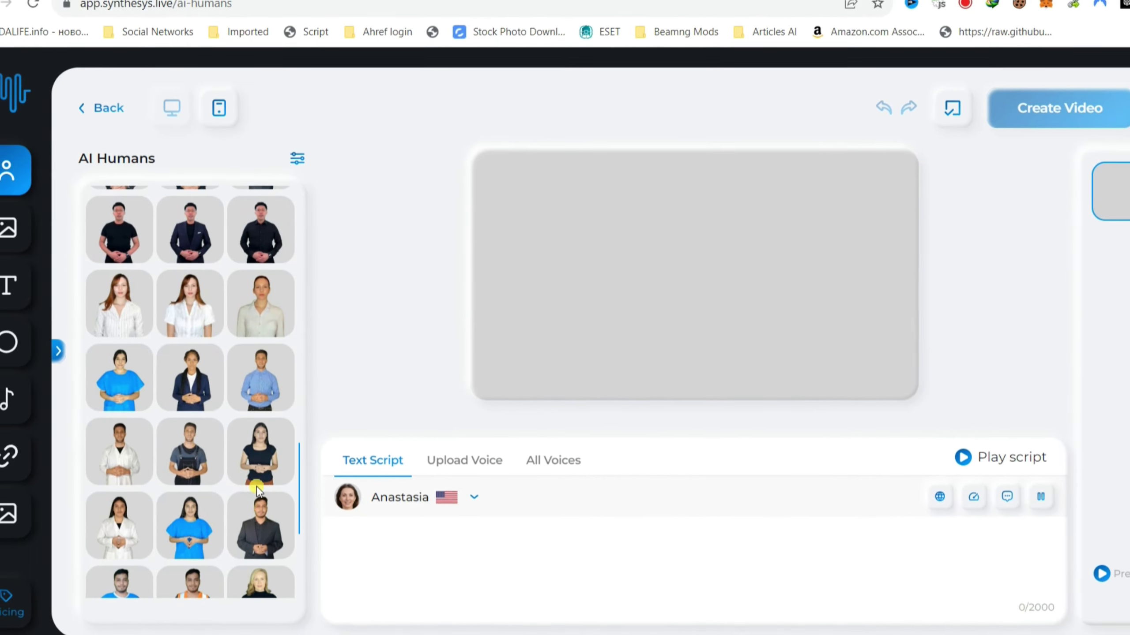
pyautogui.click(190, 525)
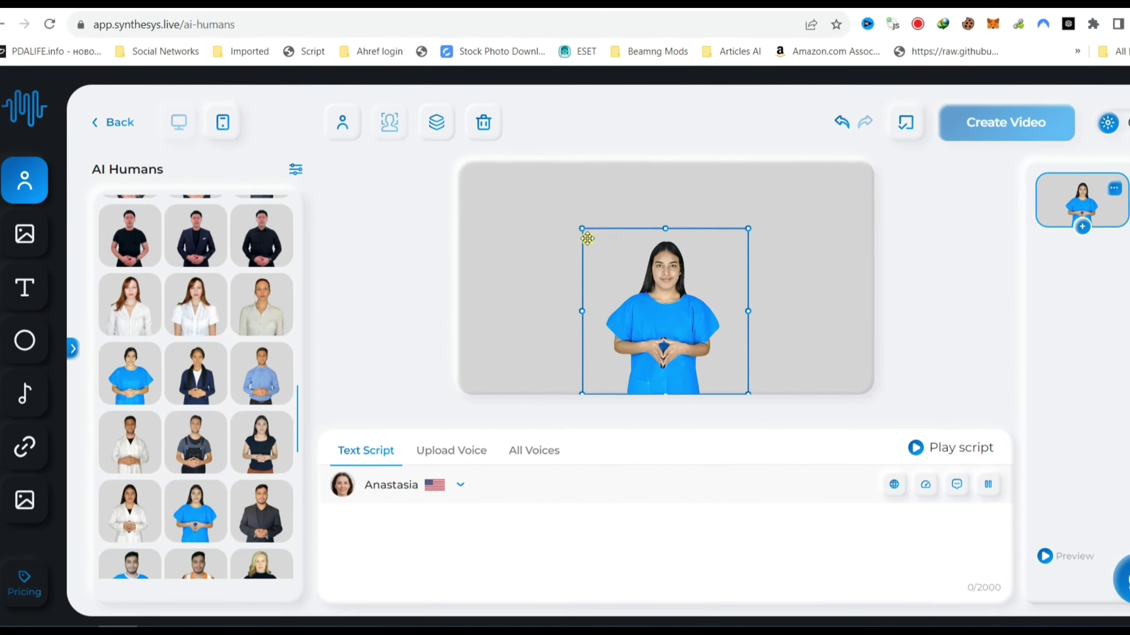
pyautogui.moveTo(586, 239); pyautogui.dragTo(449, 164)
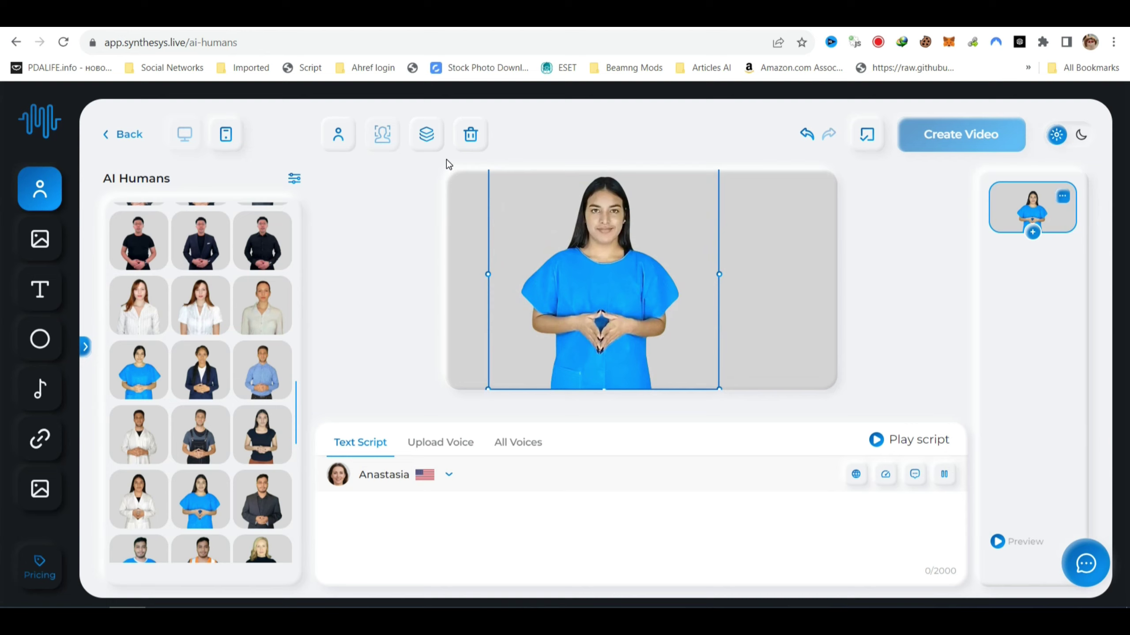
pyautogui.moveTo(599, 242); pyautogui.dragTo(648, 254)
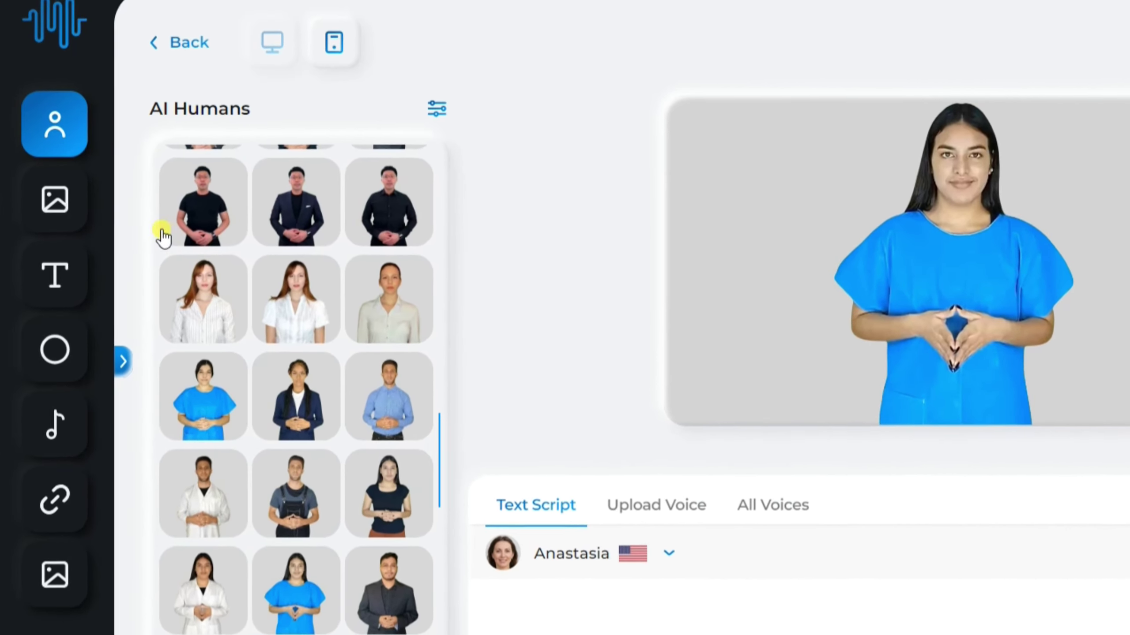
# Preview several background images and settle on the bright windowed office with the long table
pyautogui.click(45, 204)
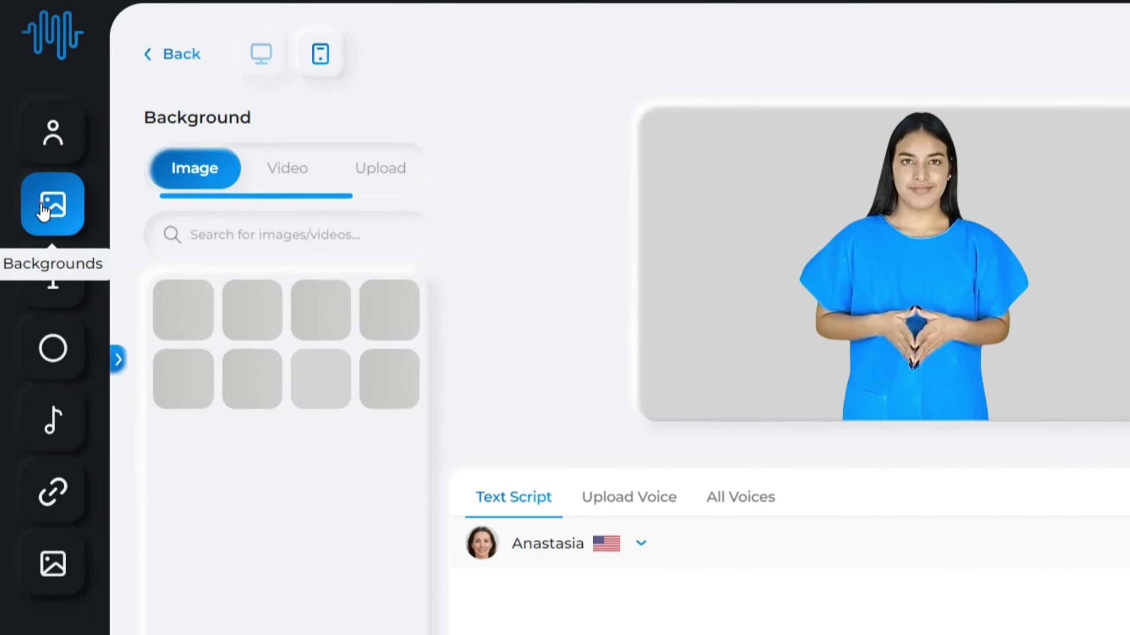
pyautogui.click(181, 307)
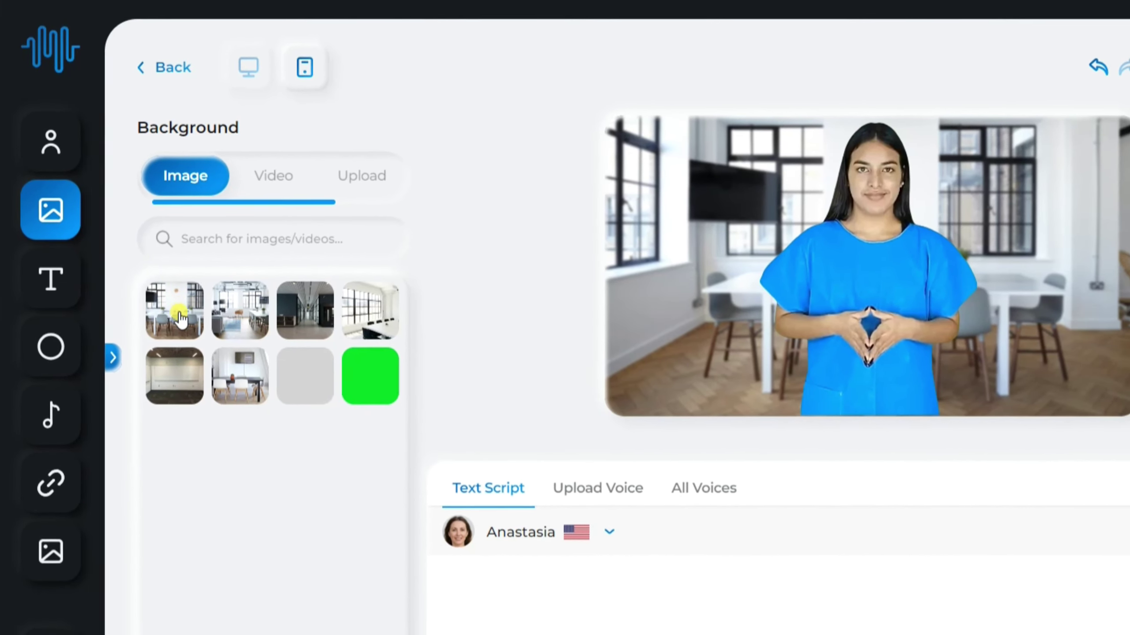
pyautogui.click(161, 367)
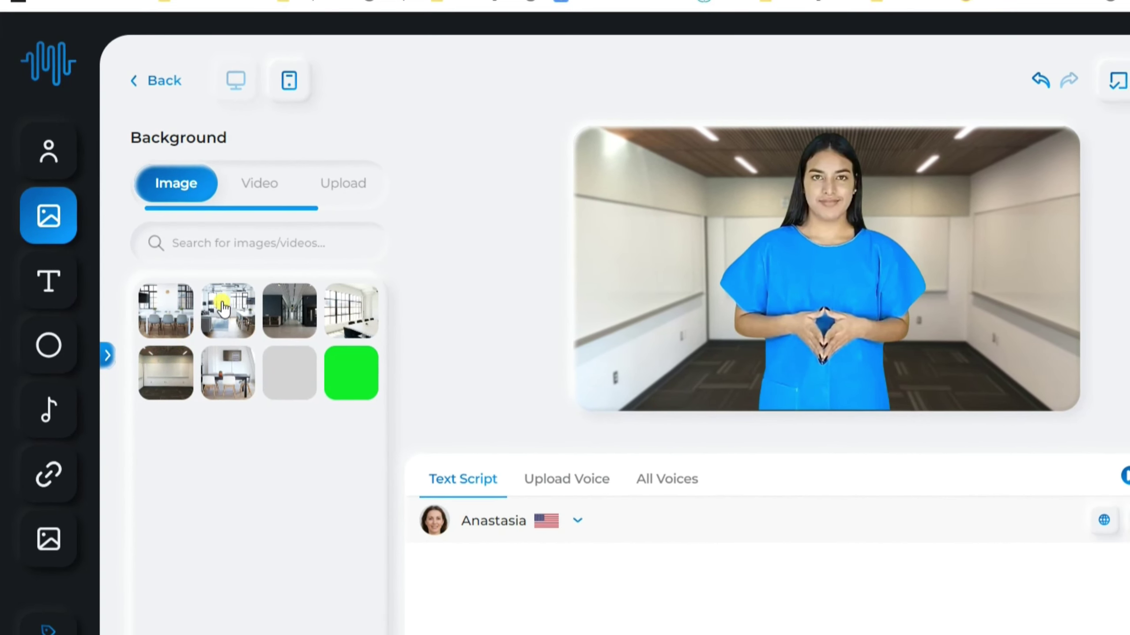
pyautogui.click(237, 310)
pyautogui.click(276, 321)
pyautogui.click(346, 311)
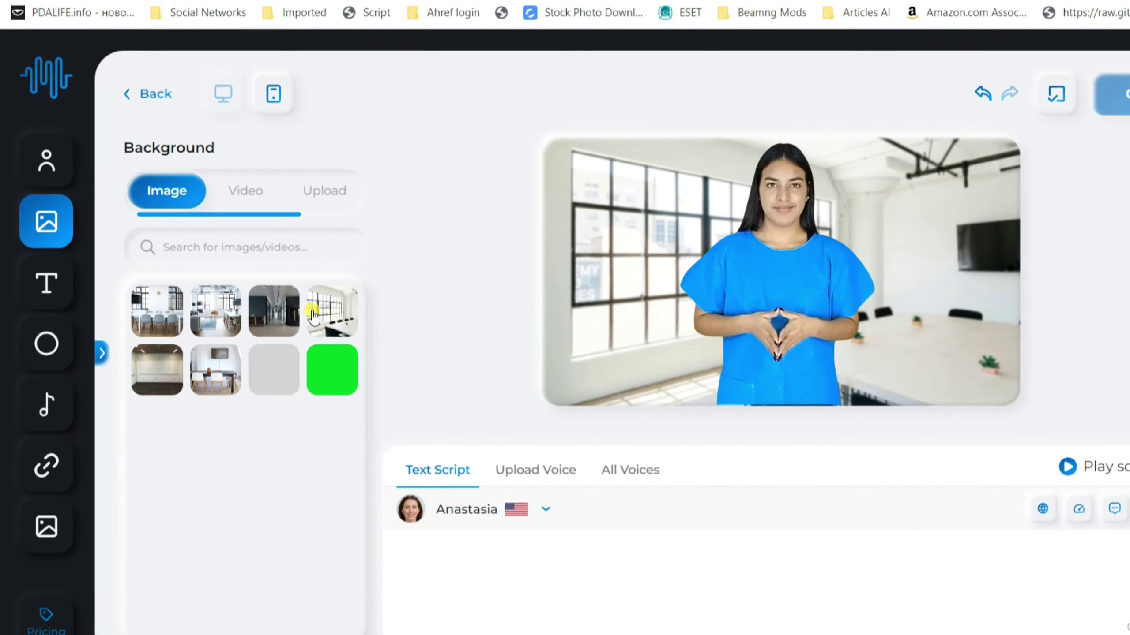
pyautogui.click(286, 318)
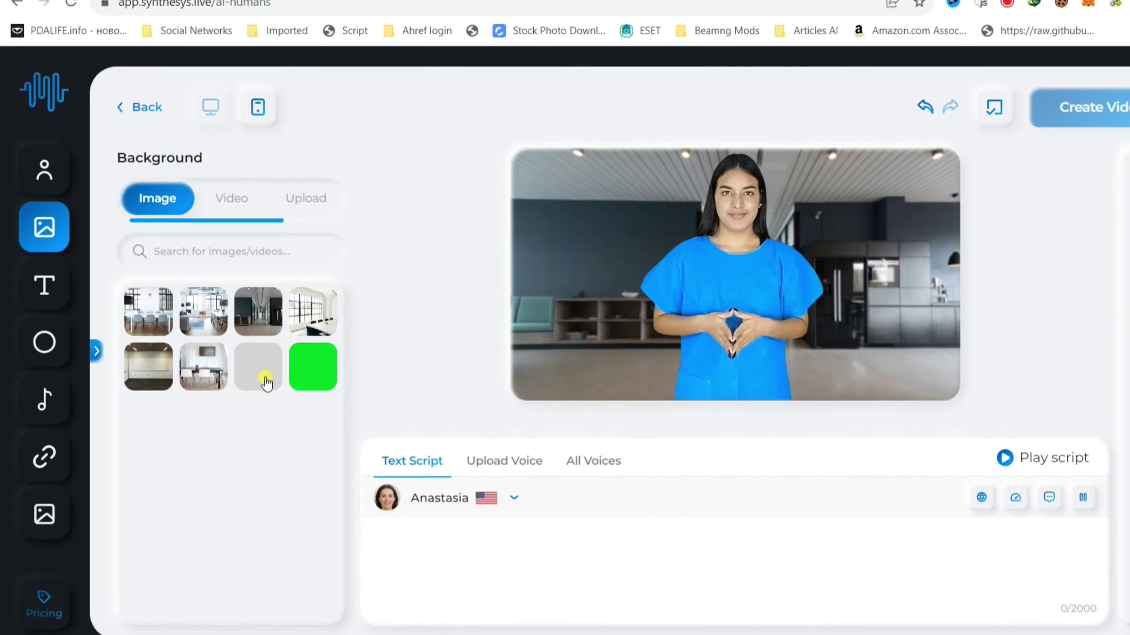
pyautogui.click(290, 383)
pyautogui.click(297, 374)
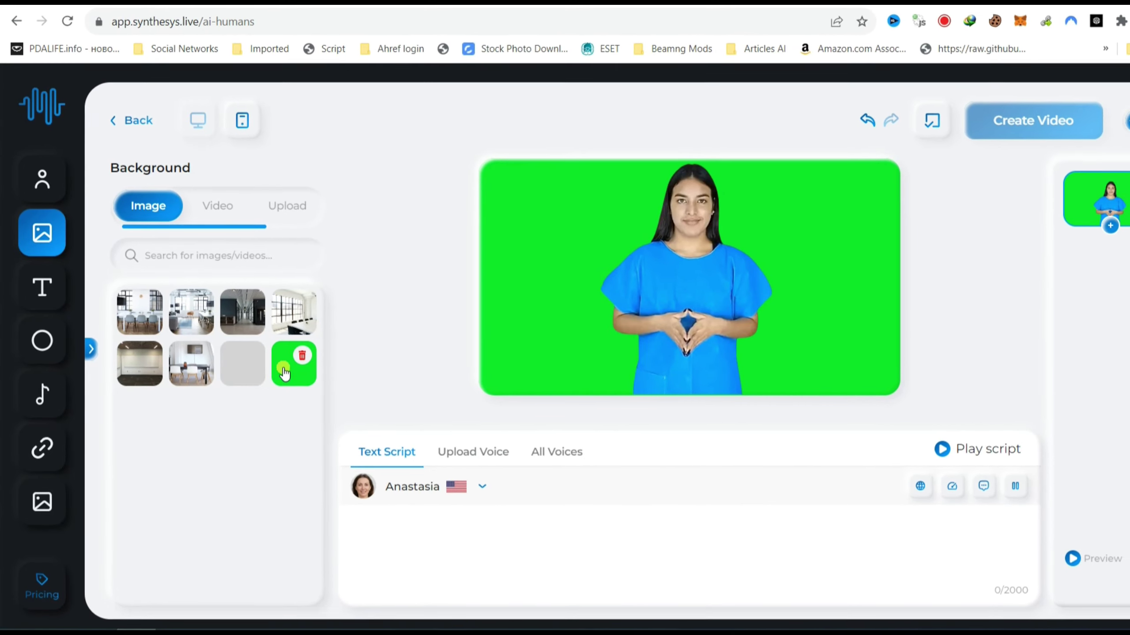
pyautogui.click(275, 330)
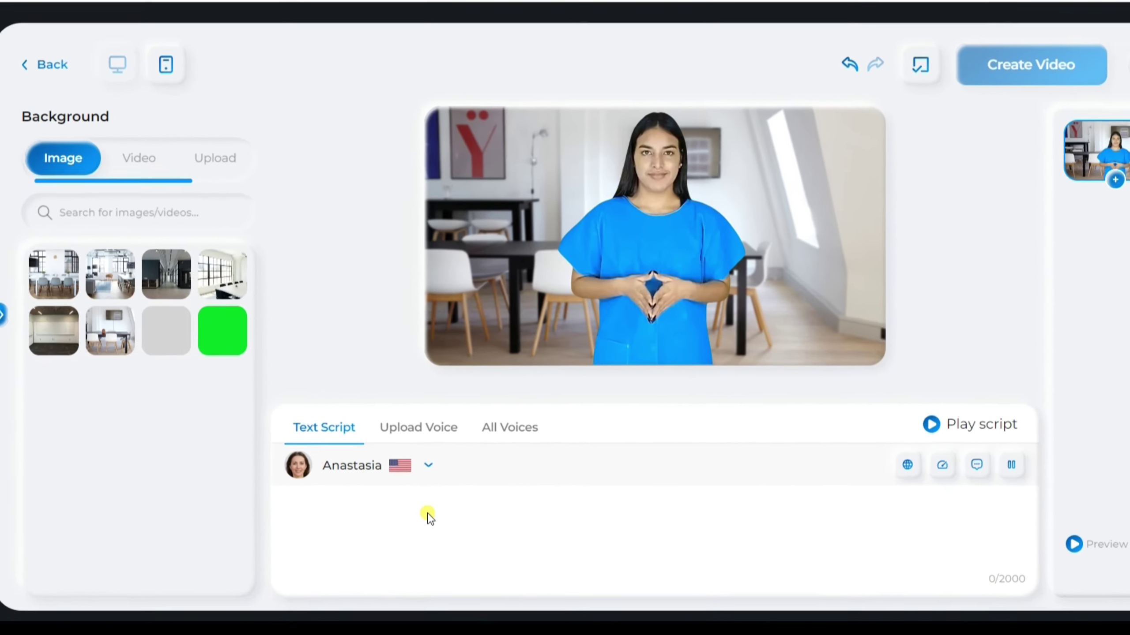
# Paste the promotional narration script into the script area
pyautogui.write('Next, paste your scripts into the designated area. Afterward, click on the voice actor icon, and then select "Change Voice Over Actor" to customize the voice that will bring your scripts to life.')
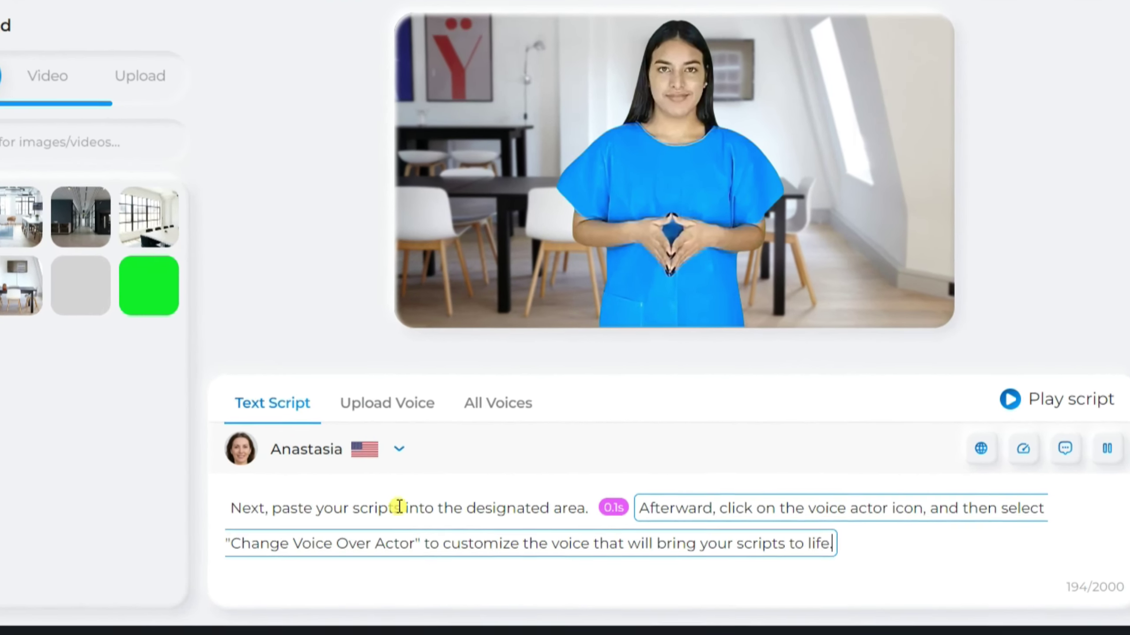
pyautogui.click(245, 450)
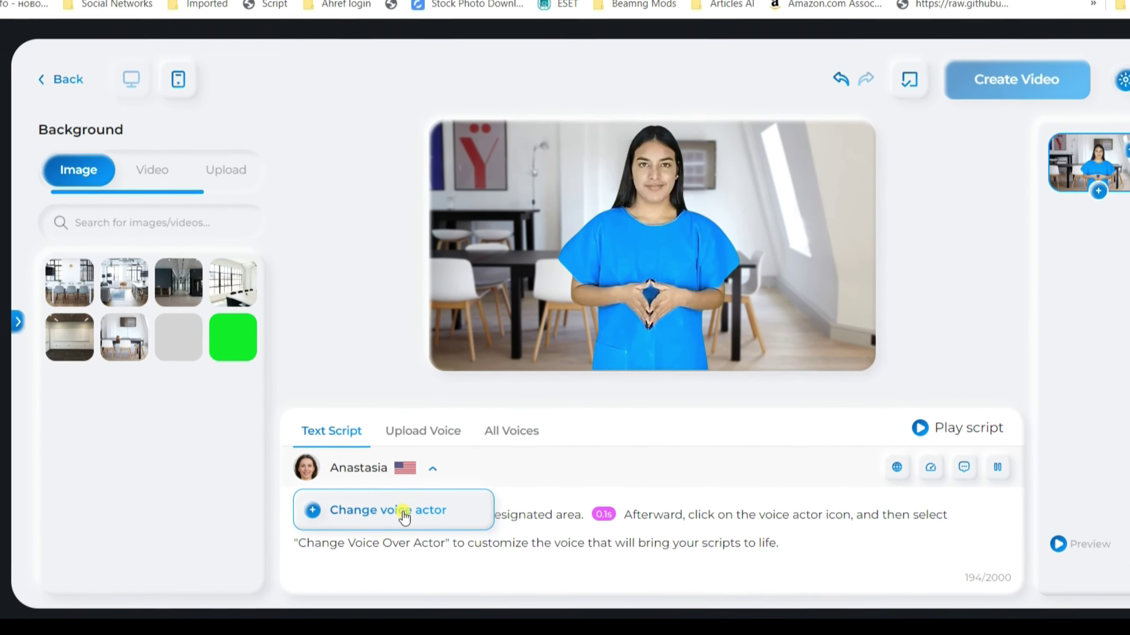
pyautogui.click(400, 512)
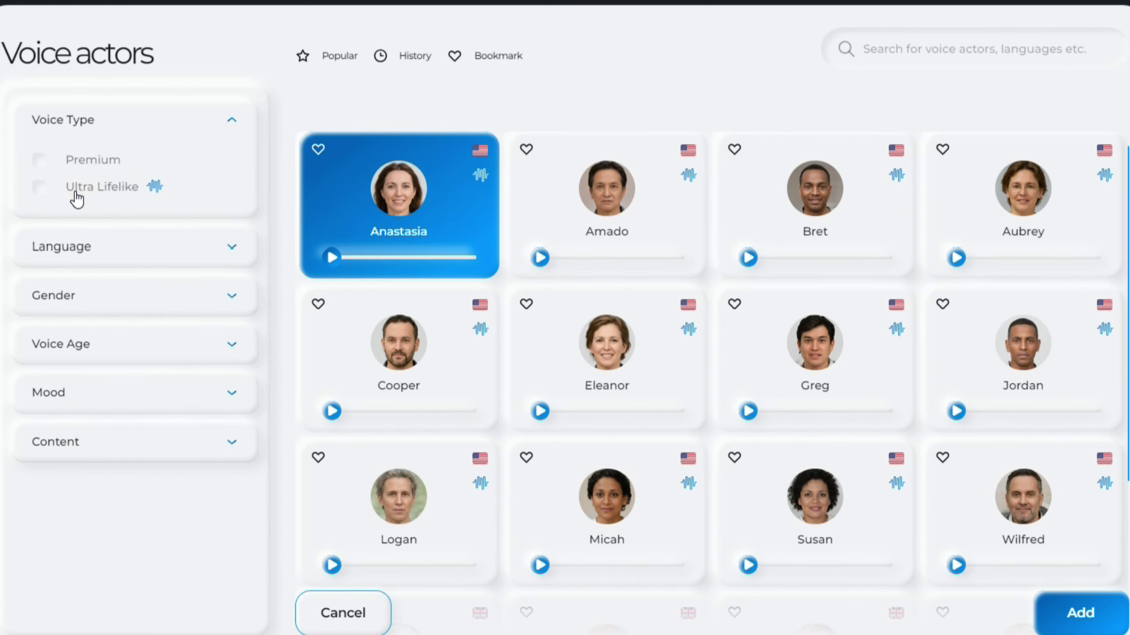
# Filter voice actors to Ultra Lifelike, English (United States), female and middle-aged
pyautogui.click(76, 196)
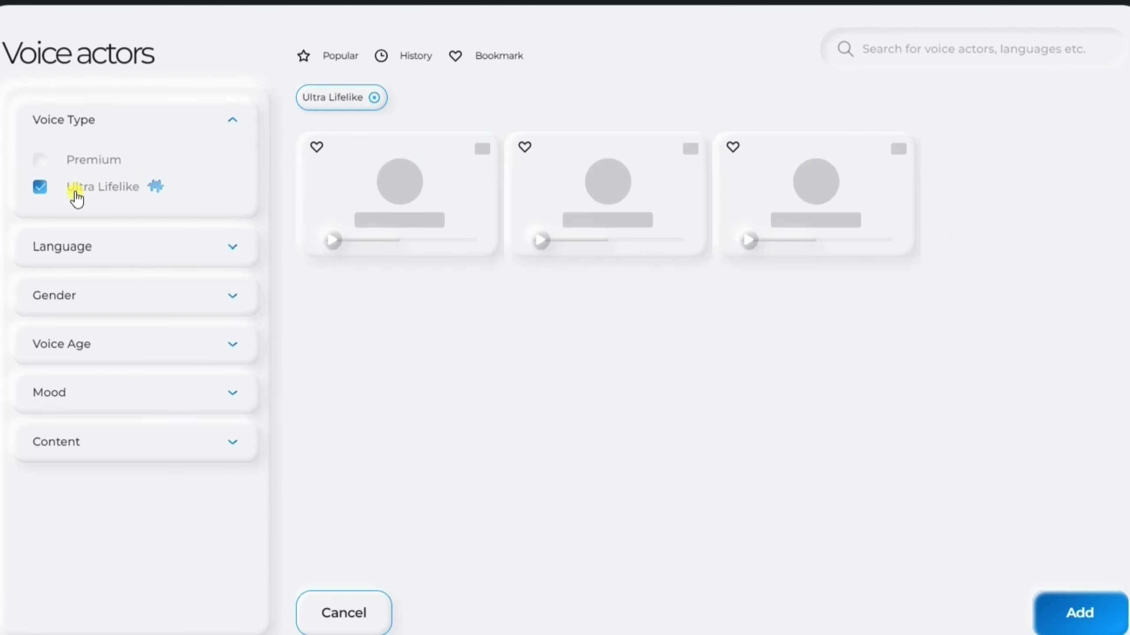
pyautogui.click(221, 263)
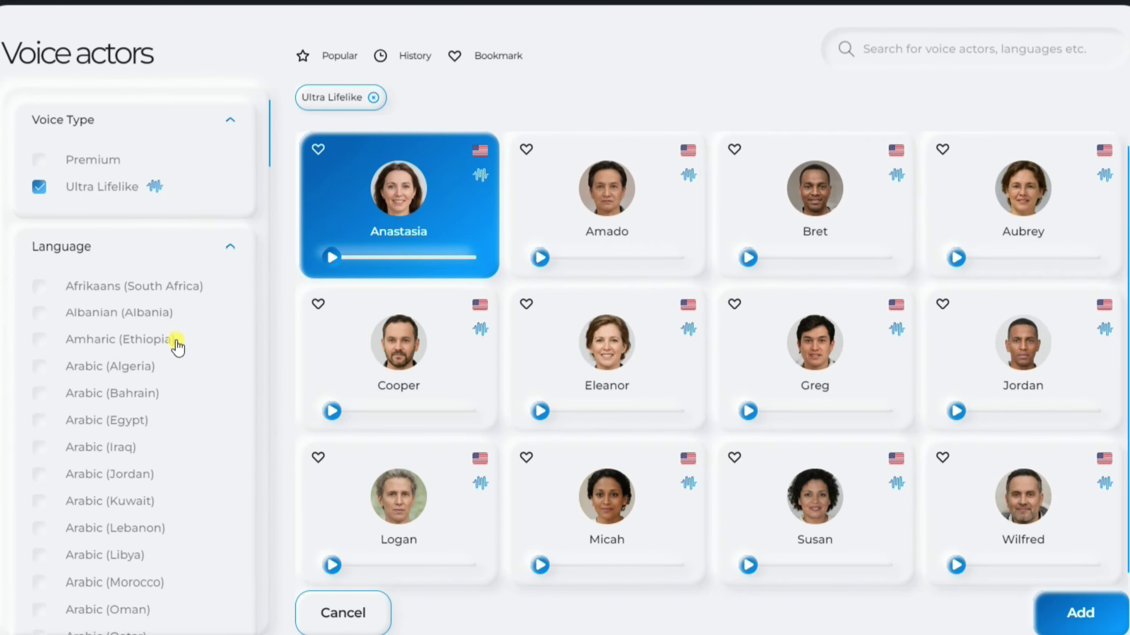
pyautogui.scroll(-15, 176, 346)
pyautogui.click(75, 256)
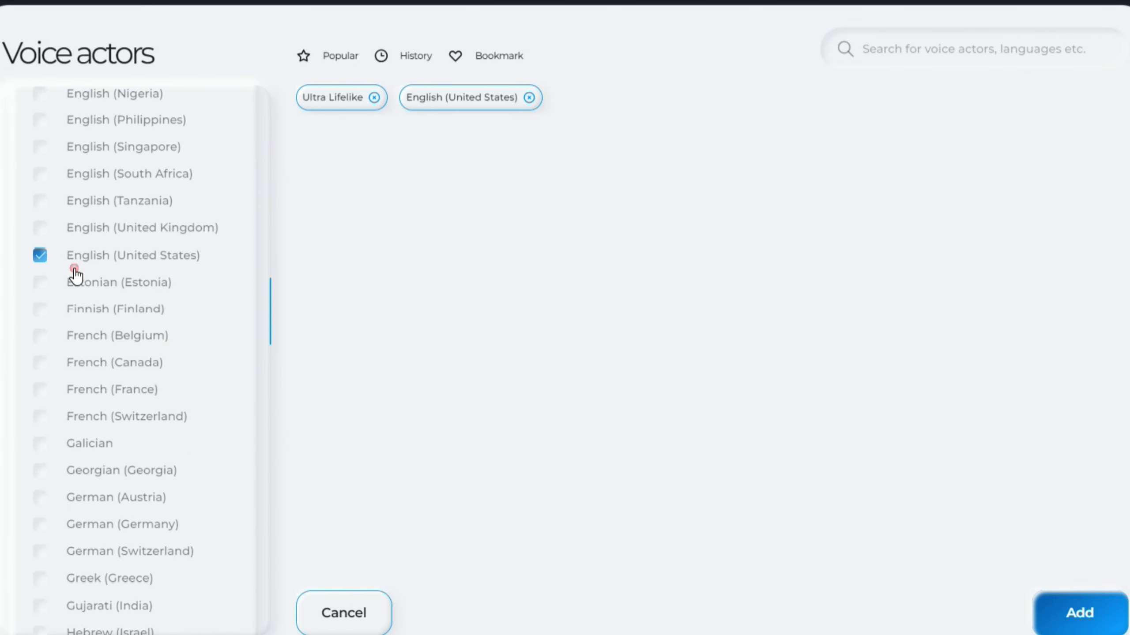
pyautogui.scroll(-15, 151, 307)
pyautogui.scroll(-15, 155, 309)
pyautogui.click(133, 449)
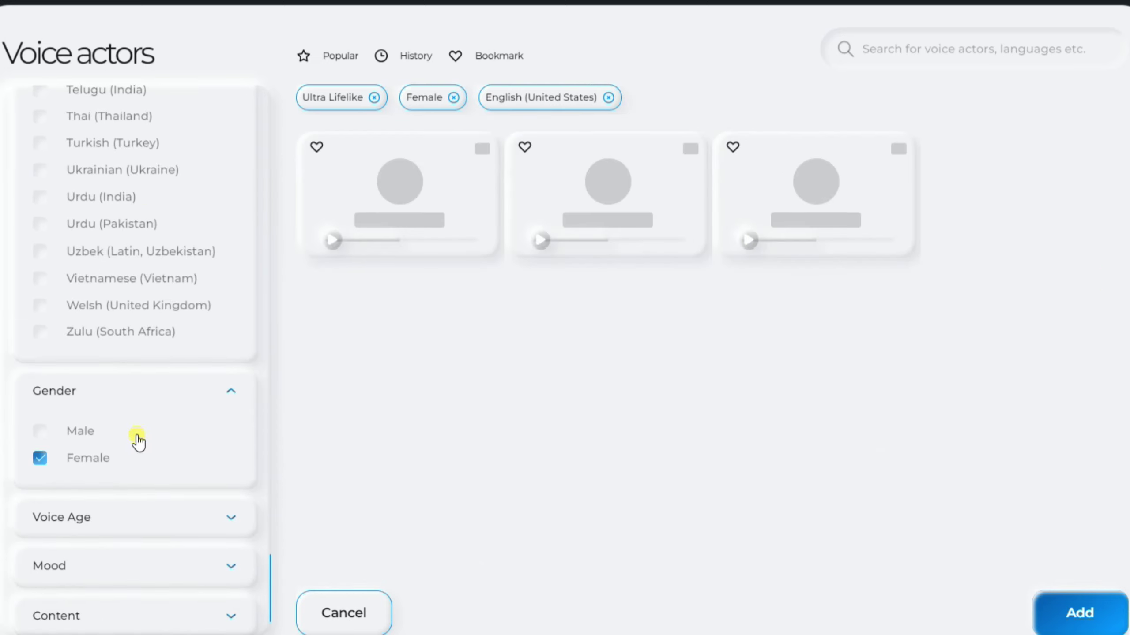
pyautogui.click(155, 495)
pyautogui.scroll(-2, 156, 495)
pyautogui.click(46, 485)
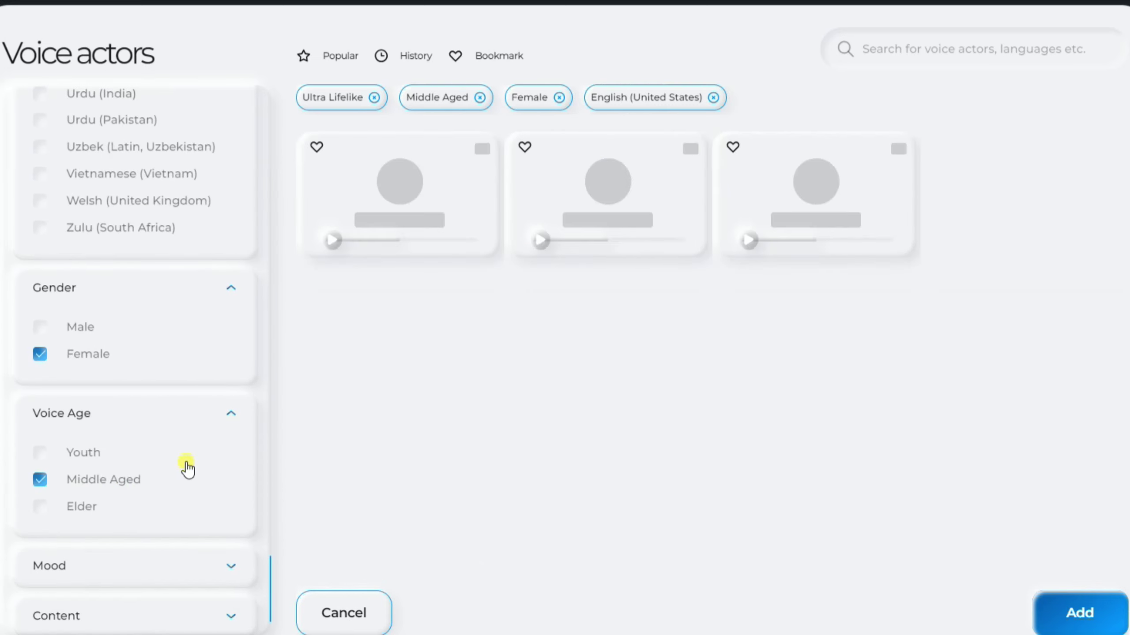
# Preview Susan's voice and apply it to the script
pyautogui.click(145, 562)
pyautogui.scroll(-5, 150, 526)
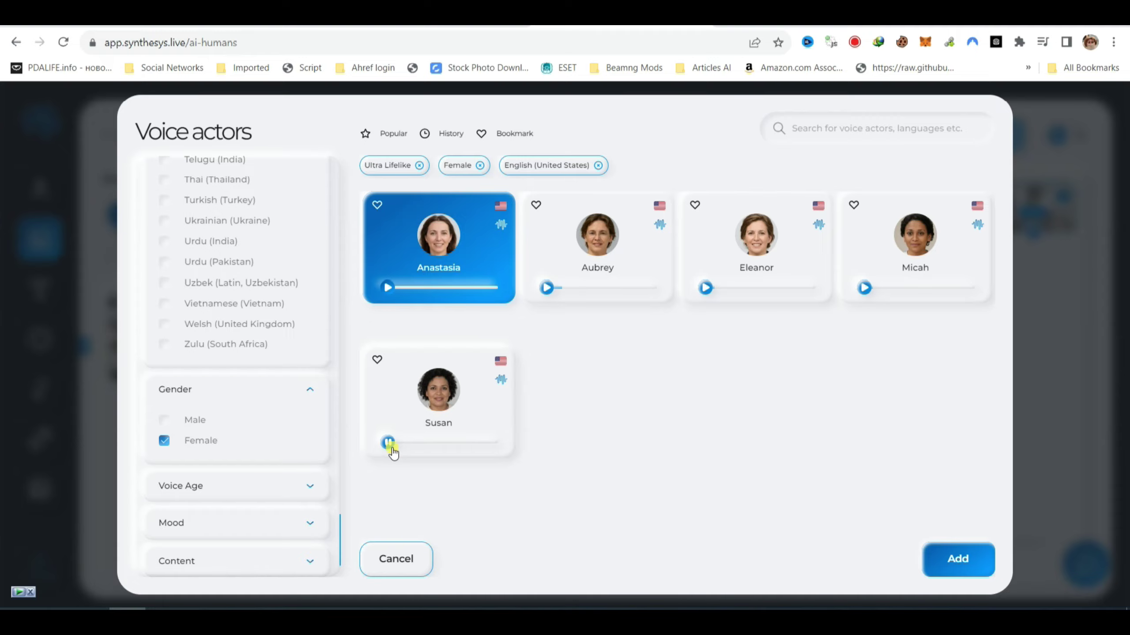
pyautogui.click(438, 430)
pyautogui.click(962, 565)
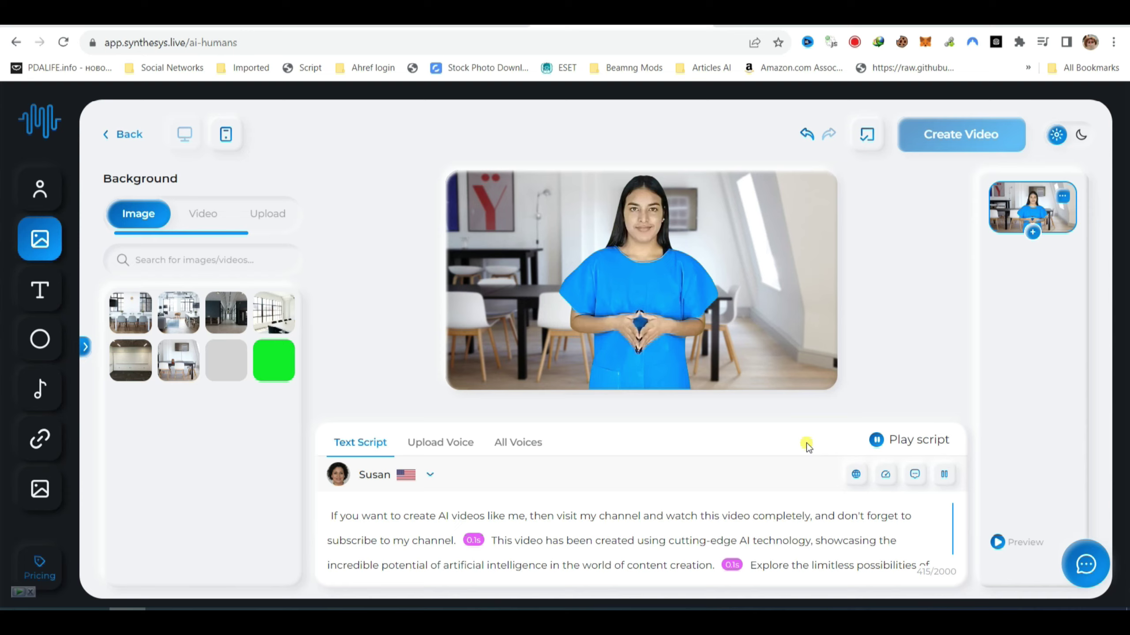
pyautogui.scroll(-1, 816, 566)
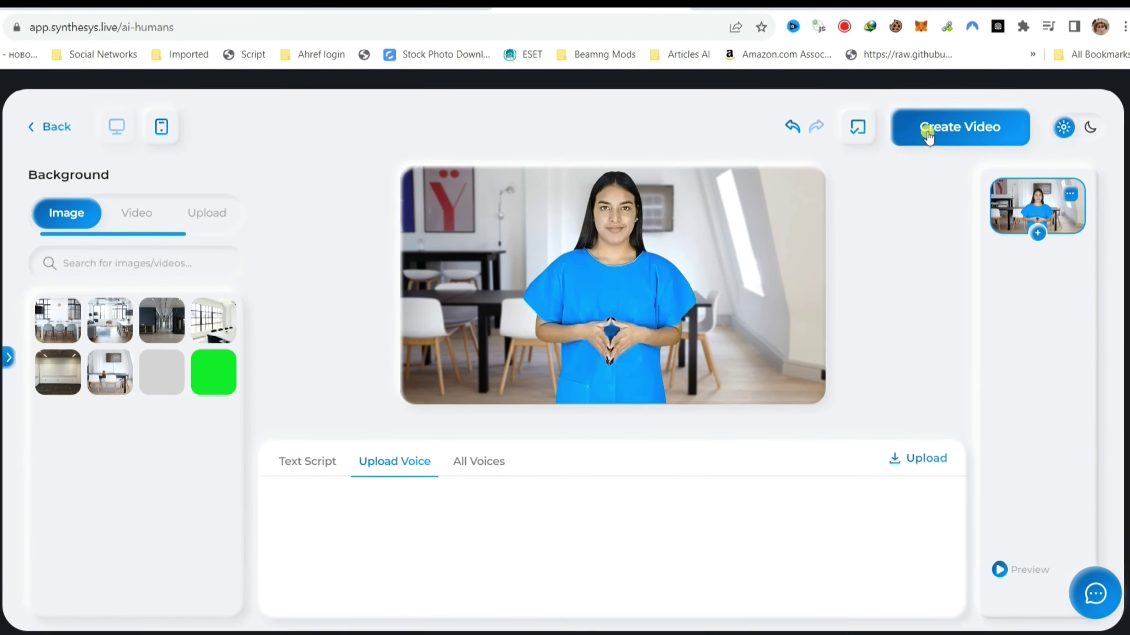
# Title the video 'Demo', choose 1920x1080 (Super HD) resolution and start rendering
pyautogui.click(937, 136)
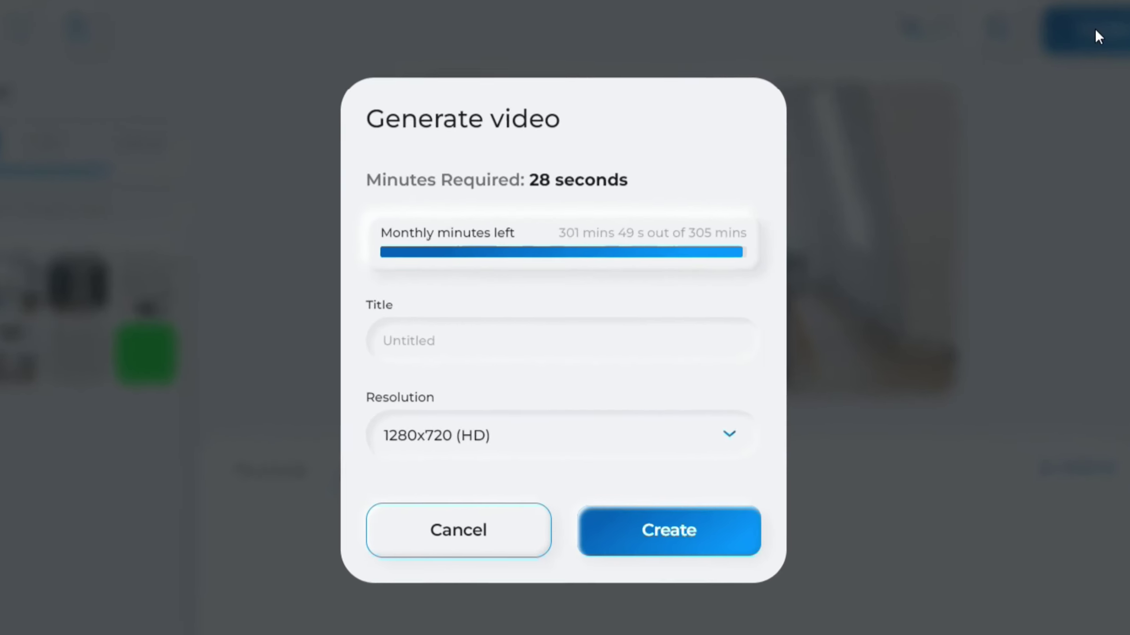
pyautogui.click(440, 314)
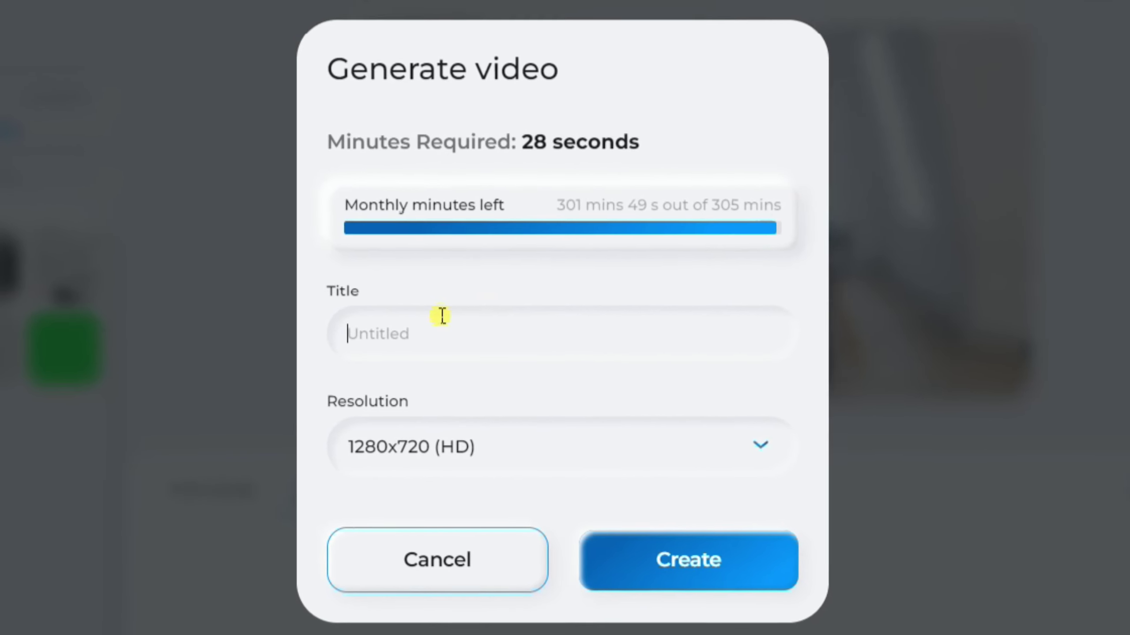
pyautogui.write('Demo')
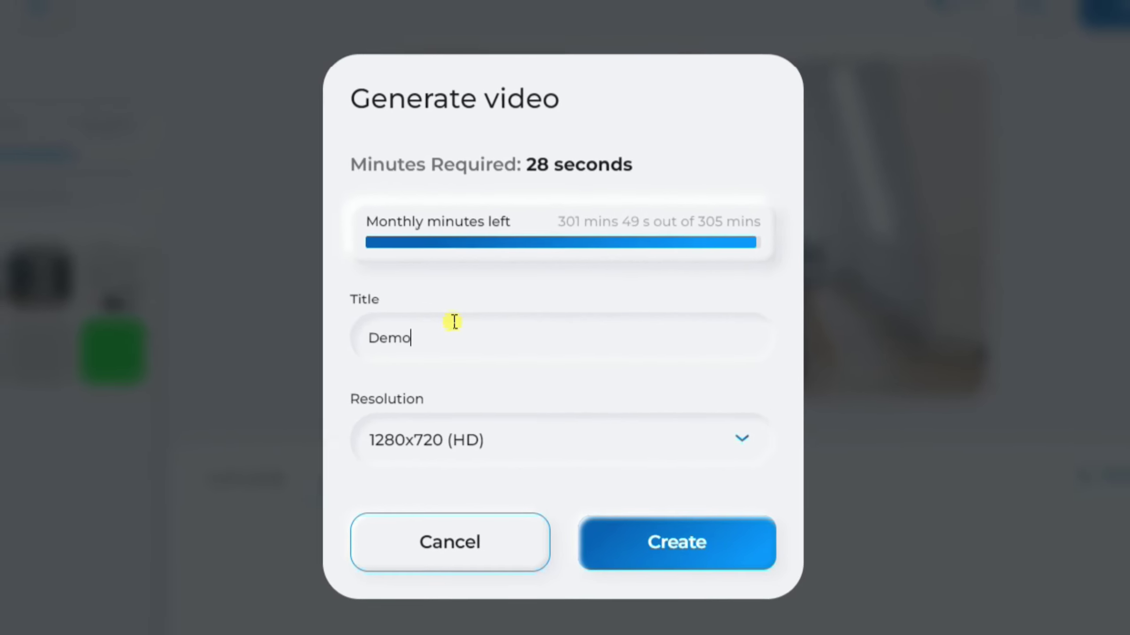
pyautogui.click(721, 433)
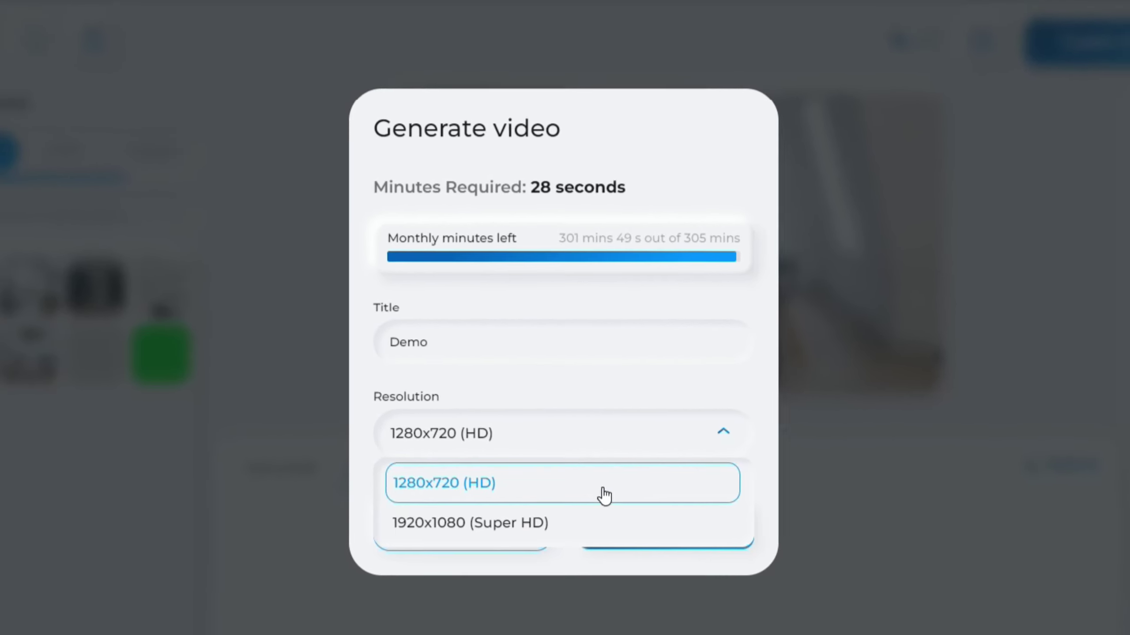
pyautogui.click(506, 527)
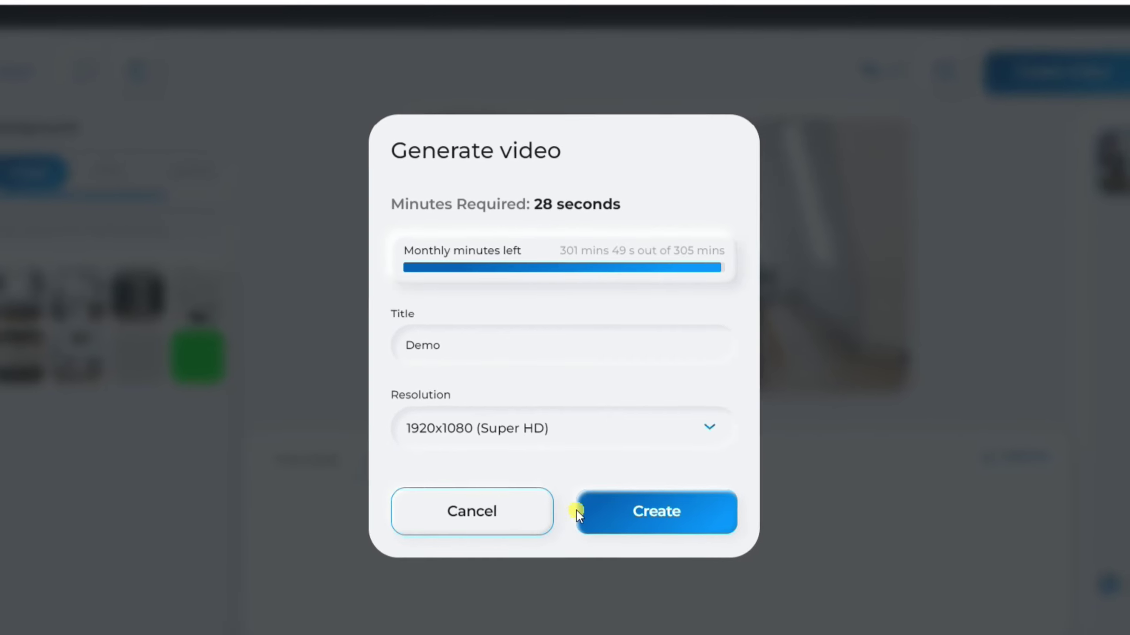
pyautogui.click(658, 512)
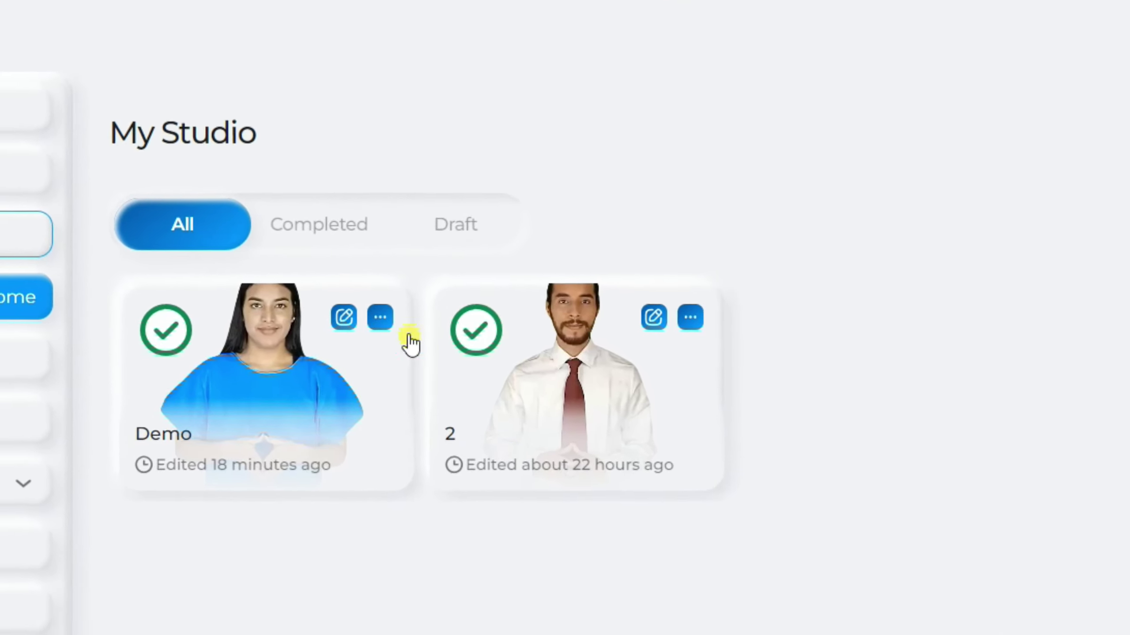
# Download the Demo video as Demo.mp4 from its options menu in My Studio
pyautogui.click(382, 318)
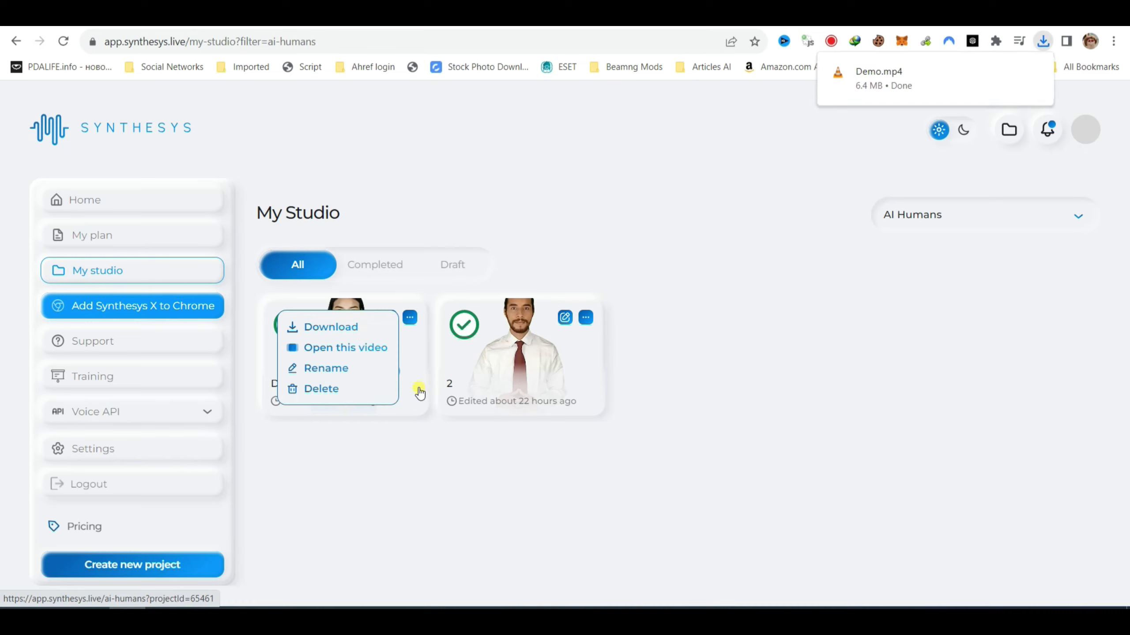
pyautogui.click(433, 459)
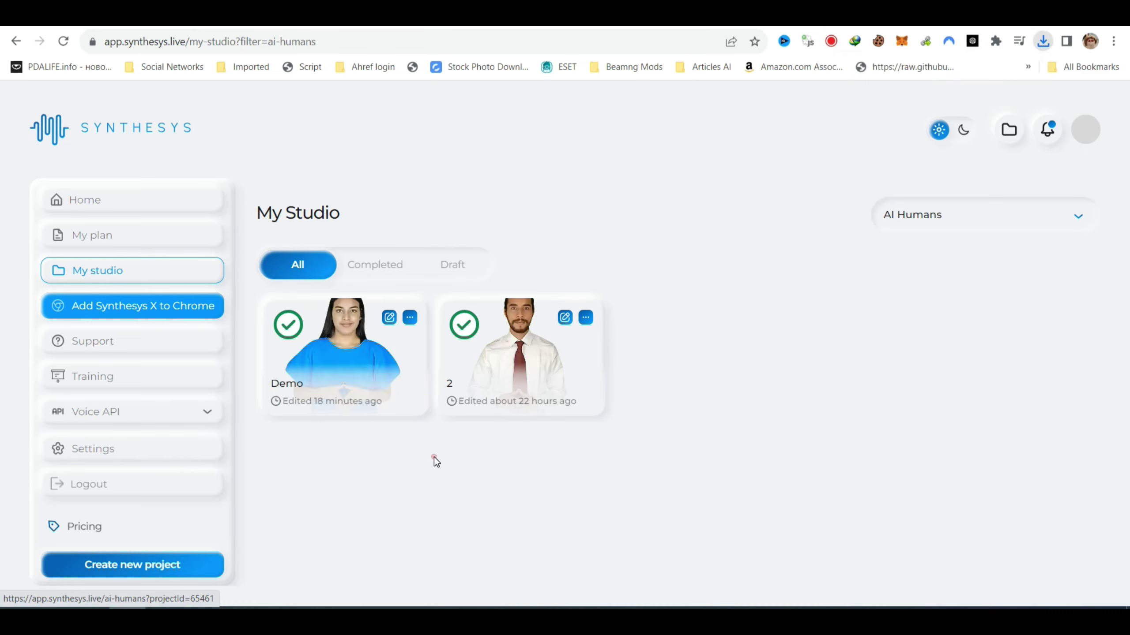